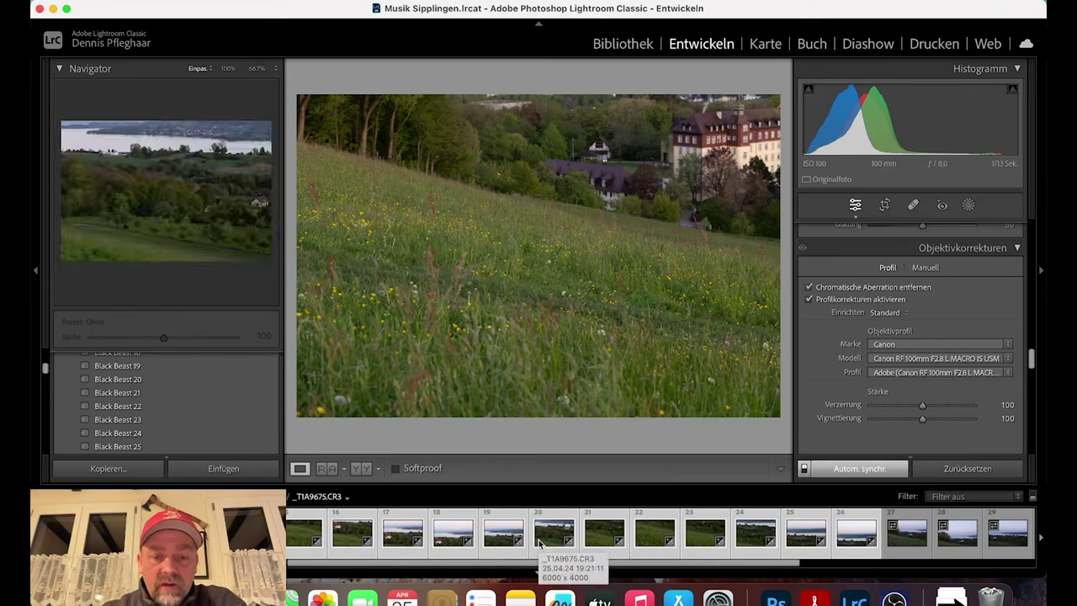
- Look through the selected series of landscape photos in the filmstrip from one end to the other
scroll(541, 542, up, 5)
scroll(541, 542, up, 2)
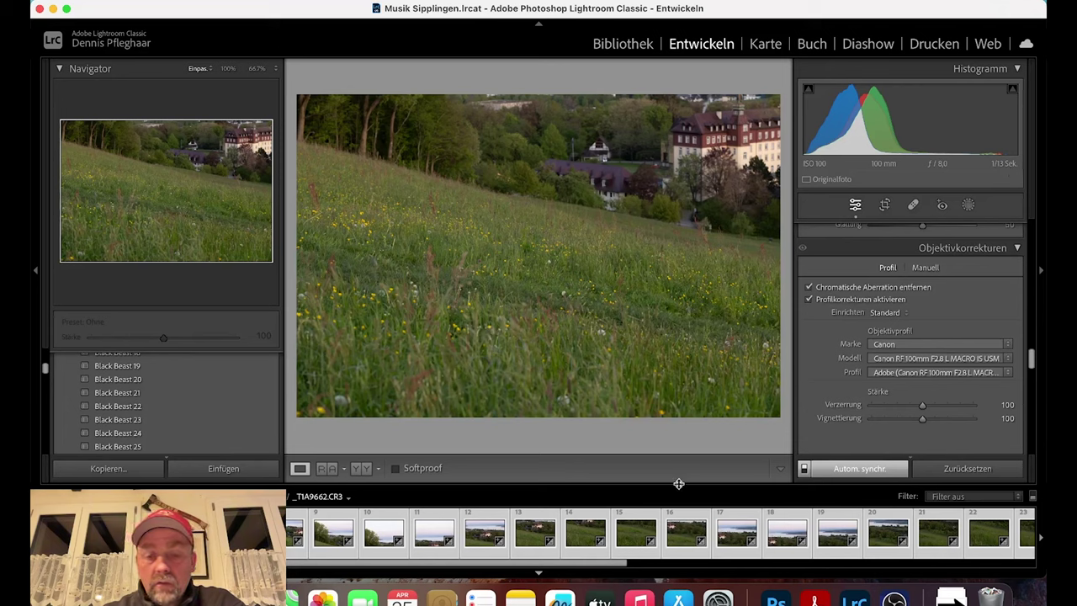
scroll(568, 543, down, 1)
scroll(568, 543, down, 5)
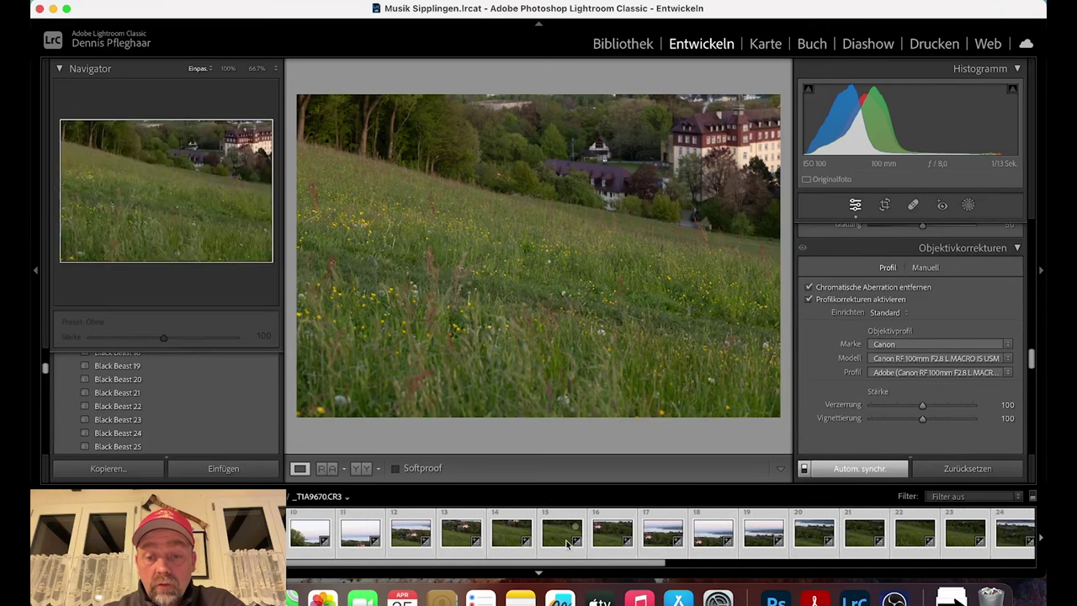
scroll(568, 542, up, 4)
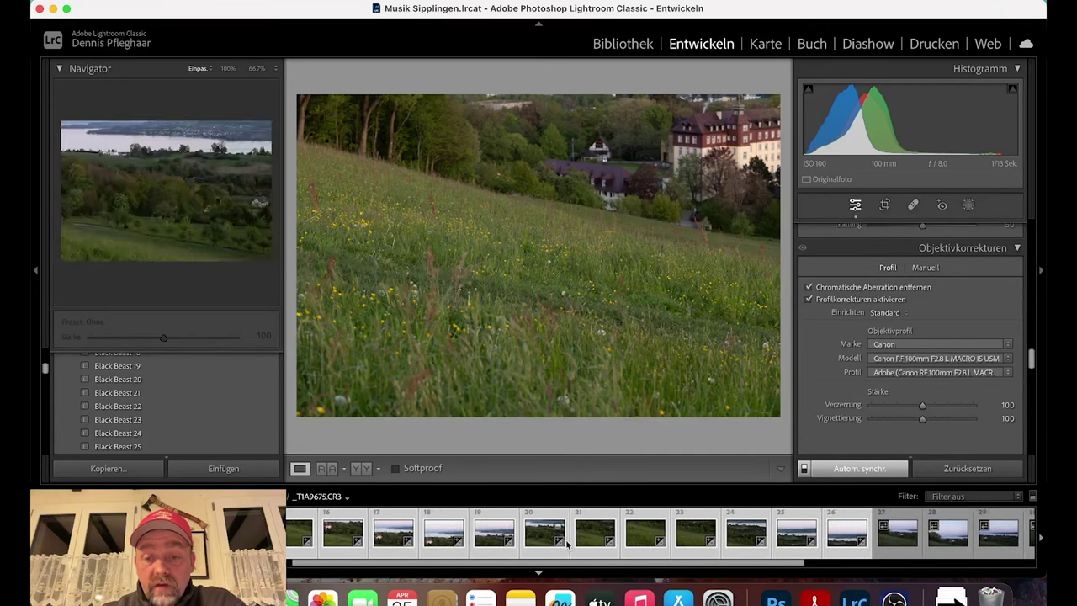
scroll(568, 543, down, 2)
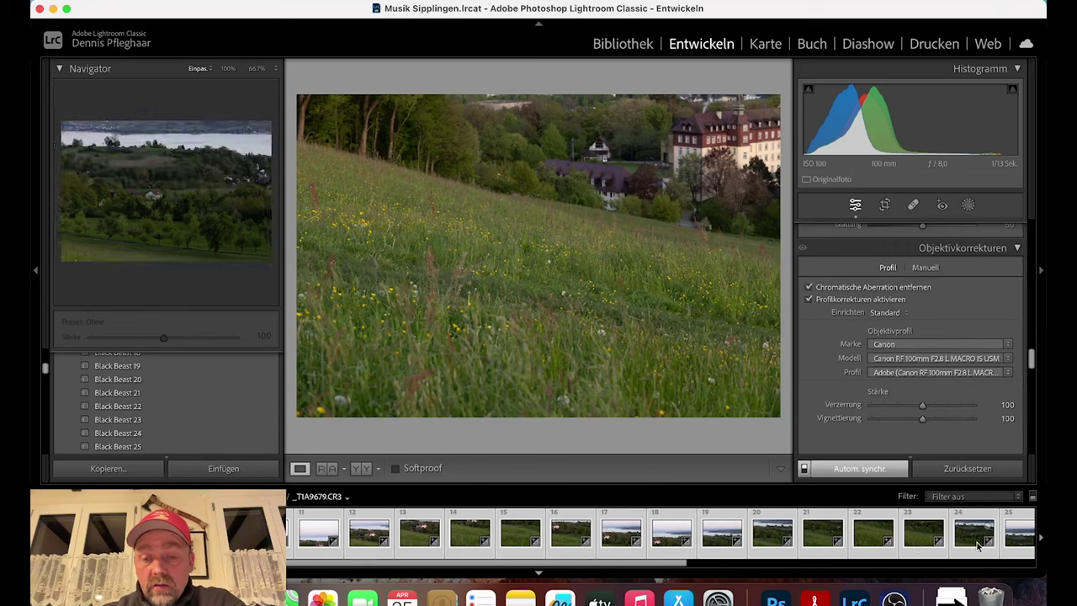
scroll(978, 545, up, 1)
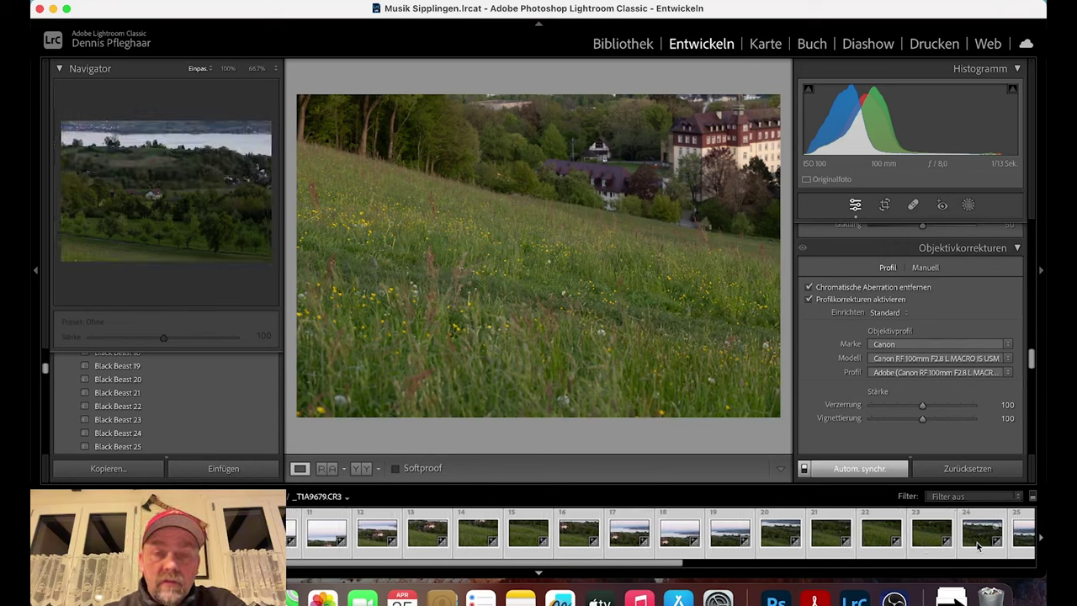
scroll(979, 545, up, 6)
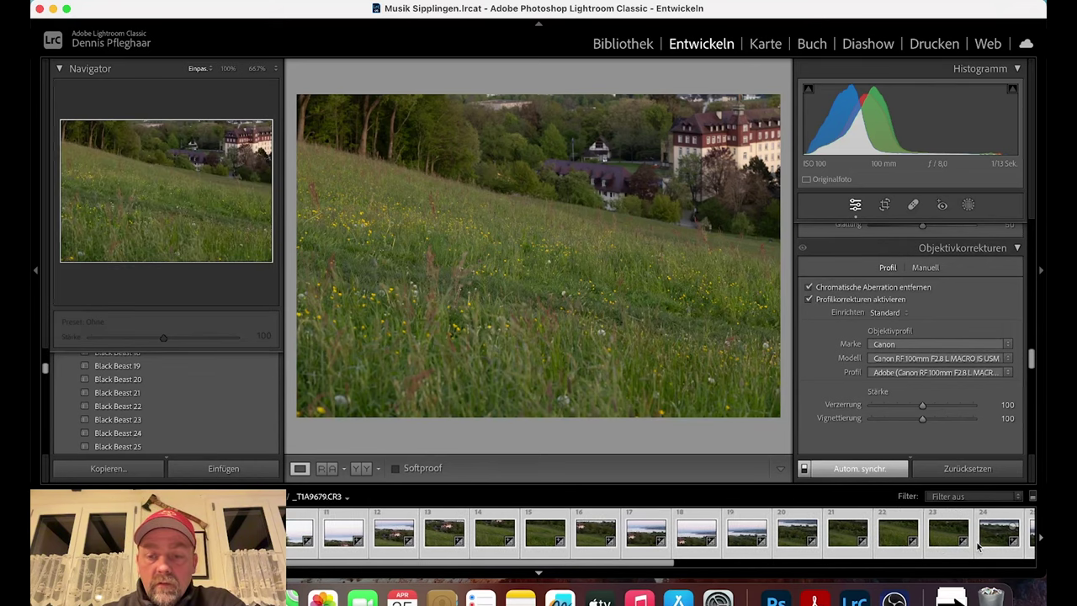
scroll(978, 545, up, 1)
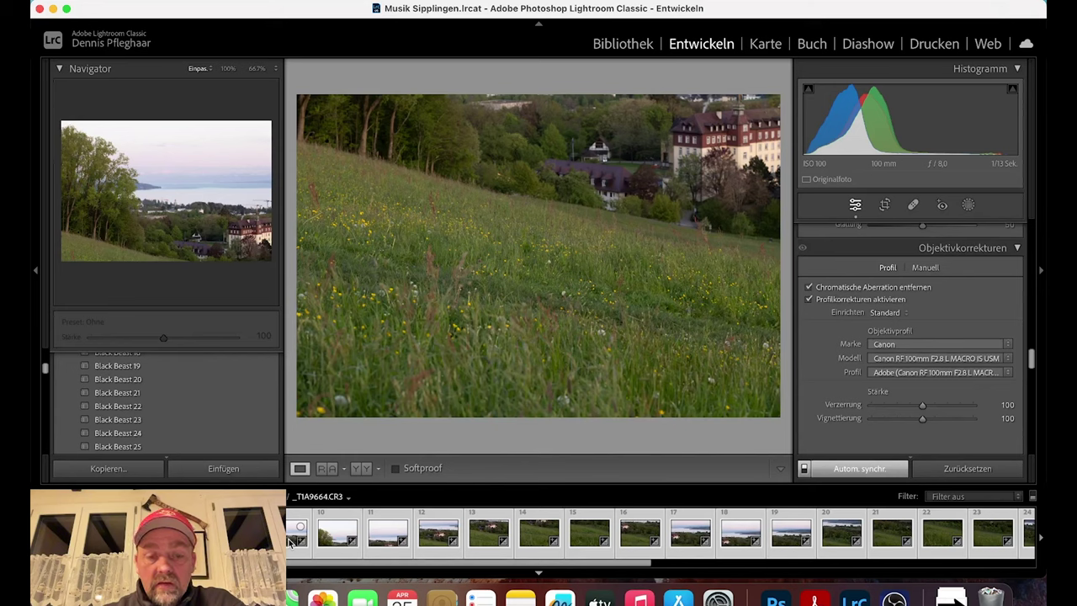
scroll(290, 542, down, 10)
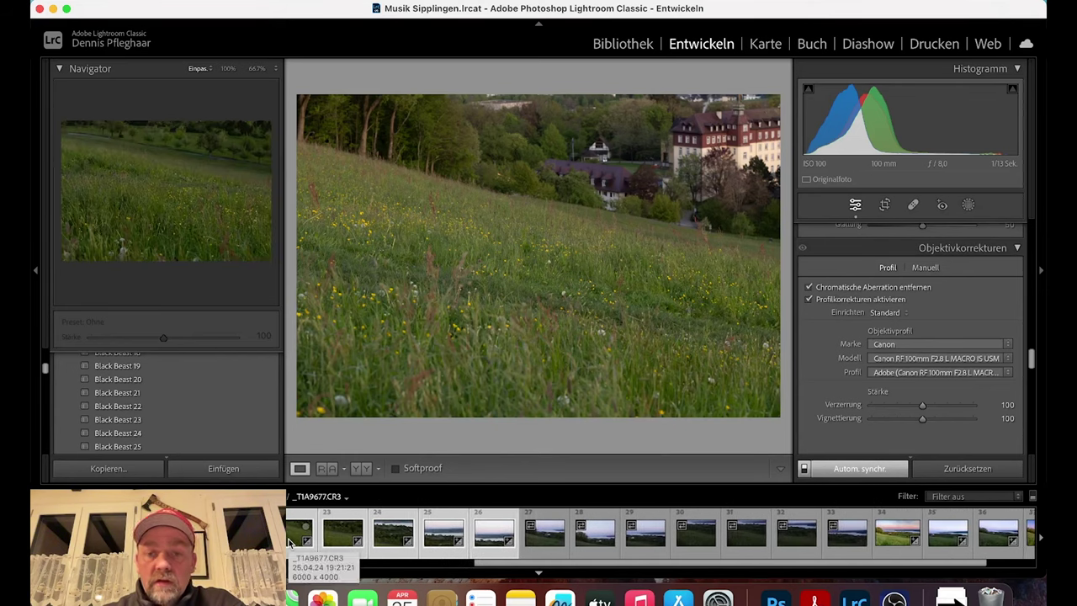
scroll(290, 542, up, 3)
scroll(290, 543, up, 4)
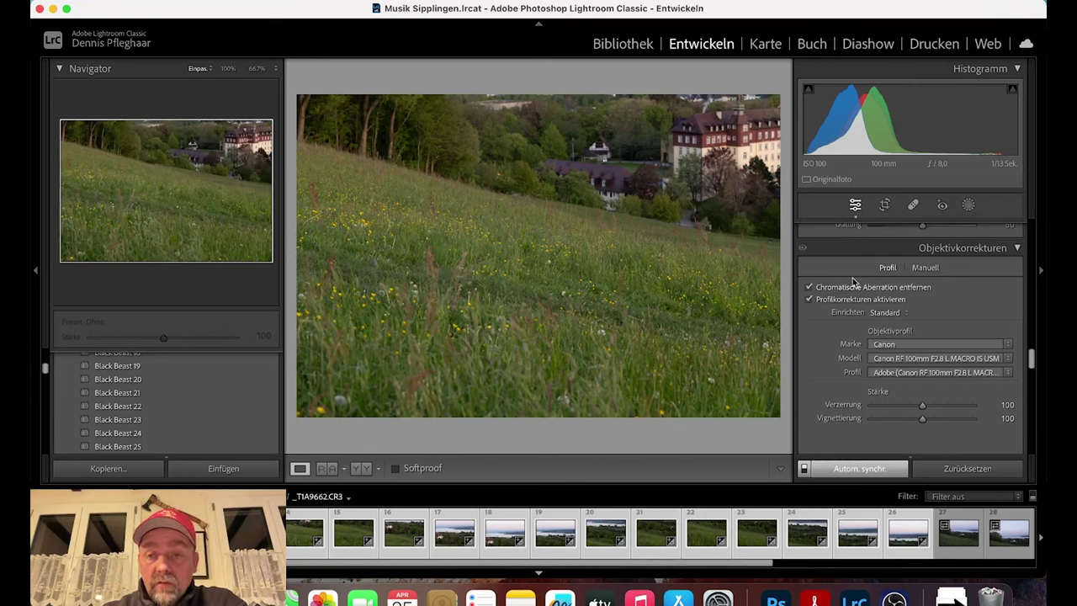
- Set the exposure of all selected photos to +0.30 in the basic settings
scroll(878, 281, up, 3)
scroll(877, 281, up, 5)
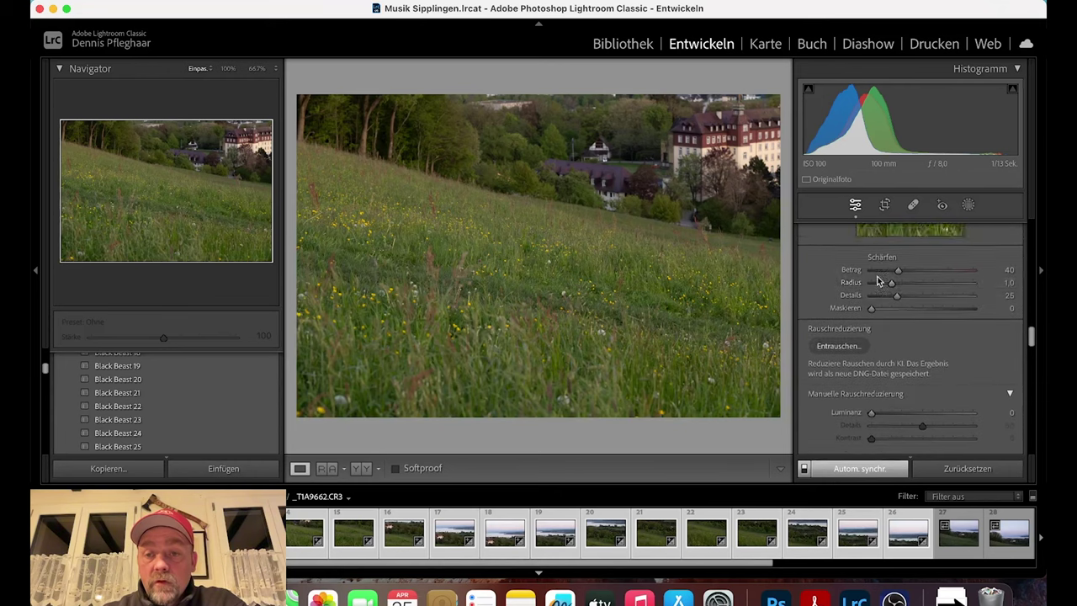
scroll(877, 278, up, 3)
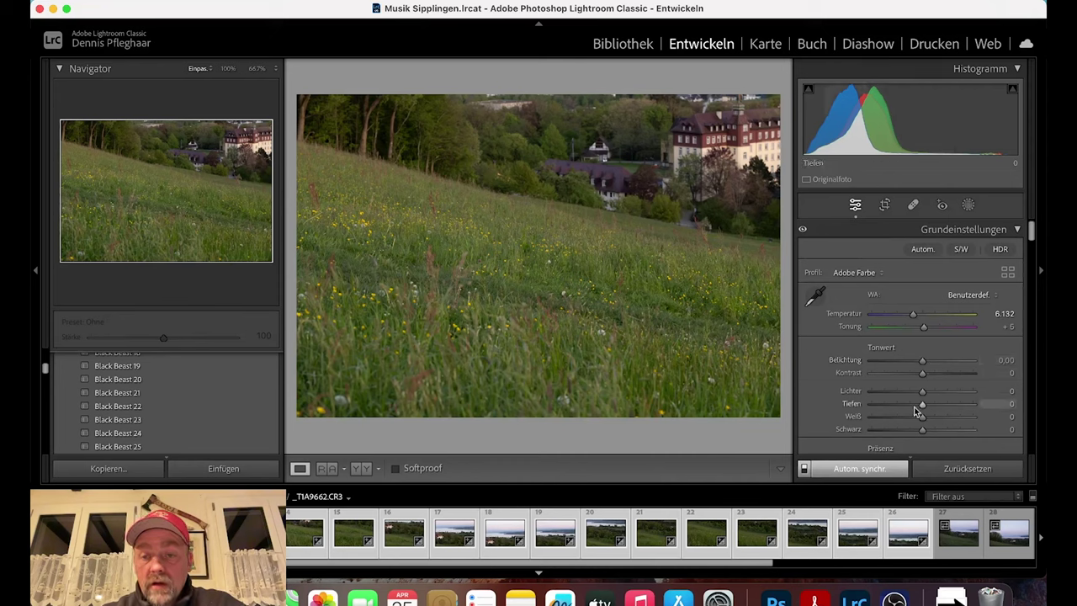
scroll(926, 363, down, 5)
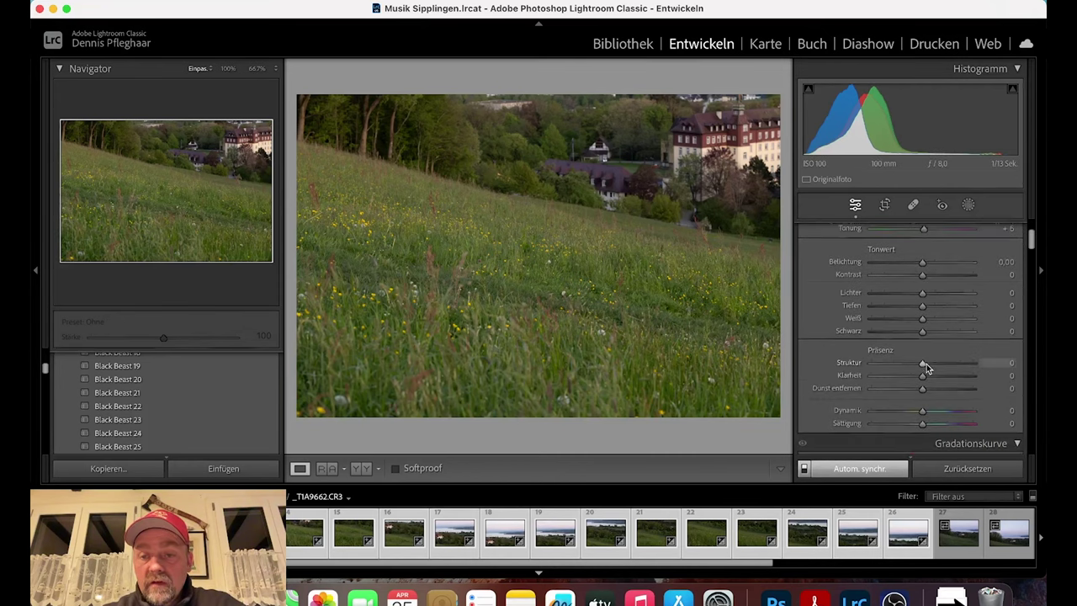
scroll(926, 363, up, 5)
scroll(926, 368, down, 1)
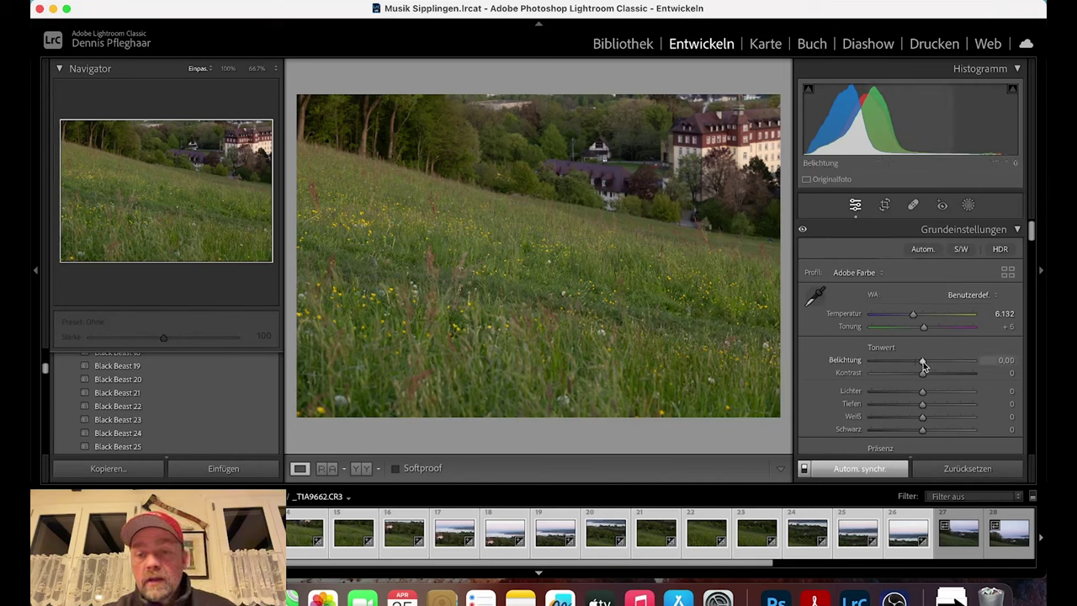
drag(923, 363, 926, 363)
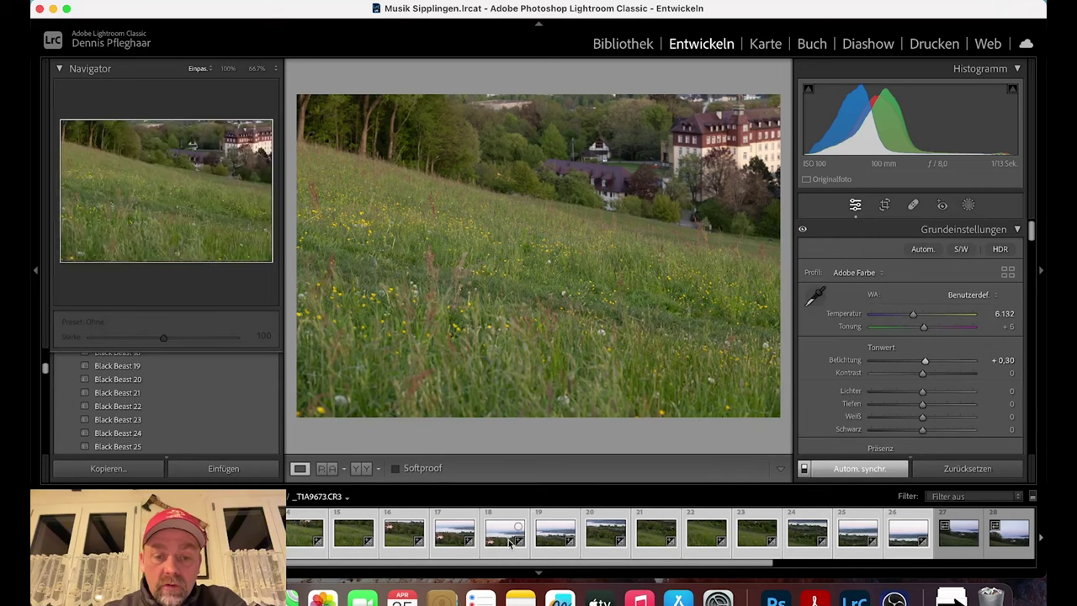
- Start a panorama merge of all selected photos to get its preview
right_click(555, 545)
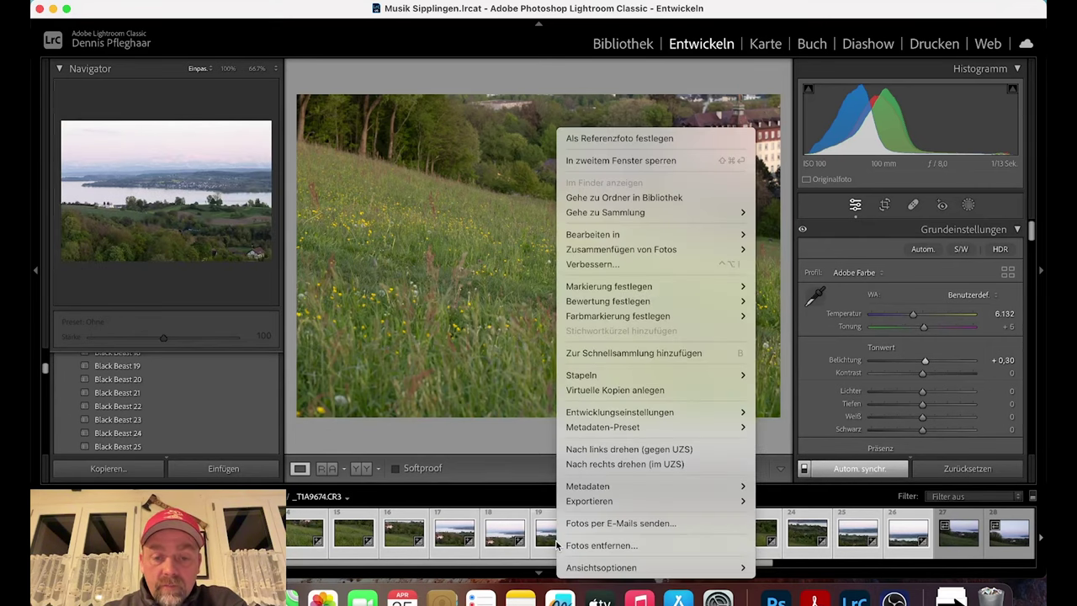
mouse_move(638, 237)
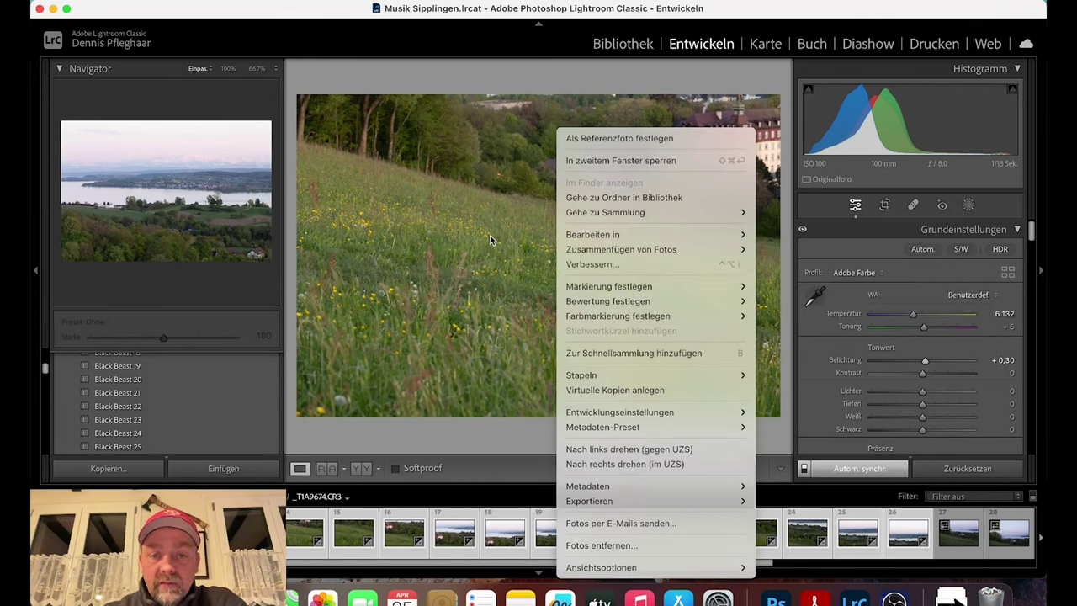
mouse_move(592, 254)
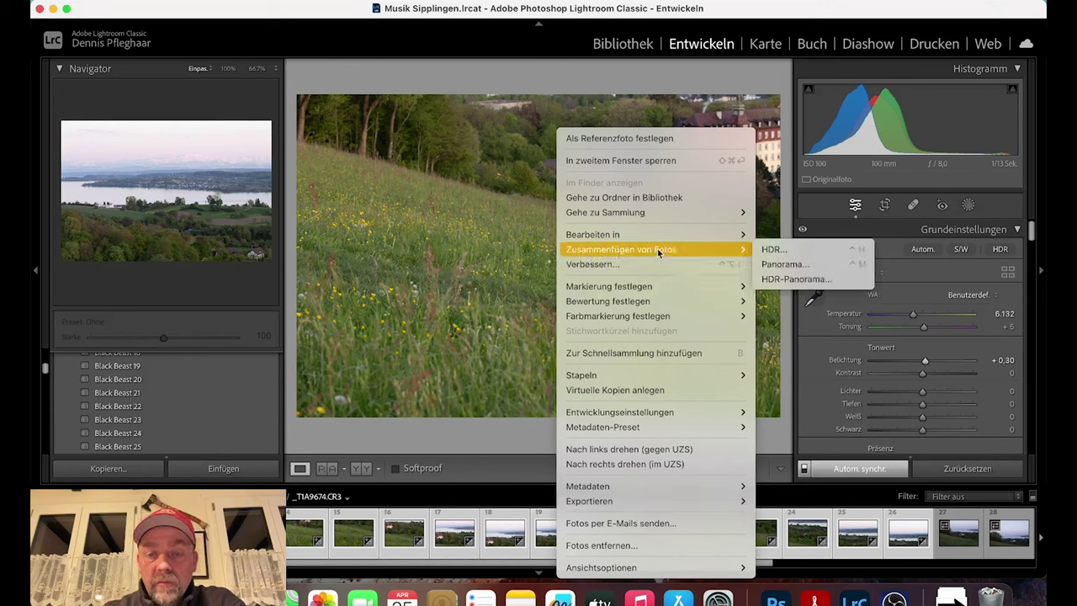
click(784, 265)
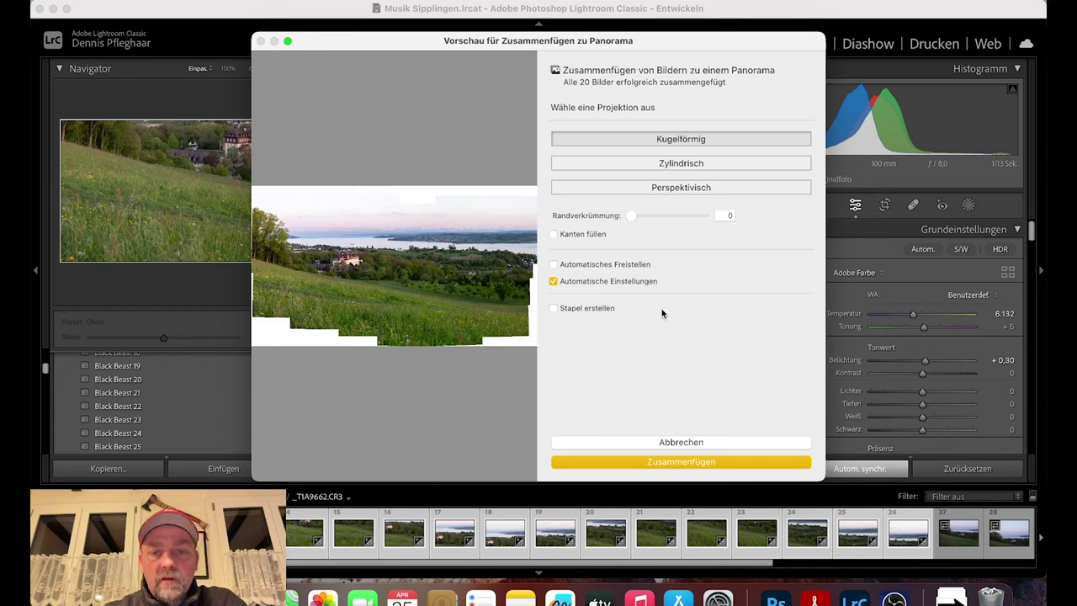
- Try automatic cropping on the panorama preview, switch it off again and have the edges filled instead
click(580, 266)
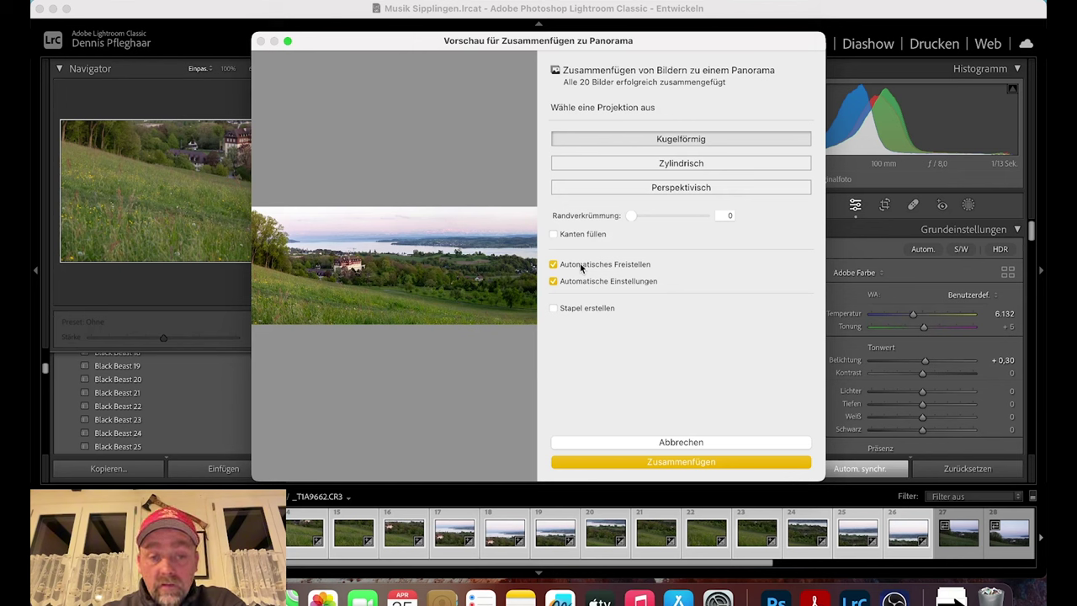
click(581, 266)
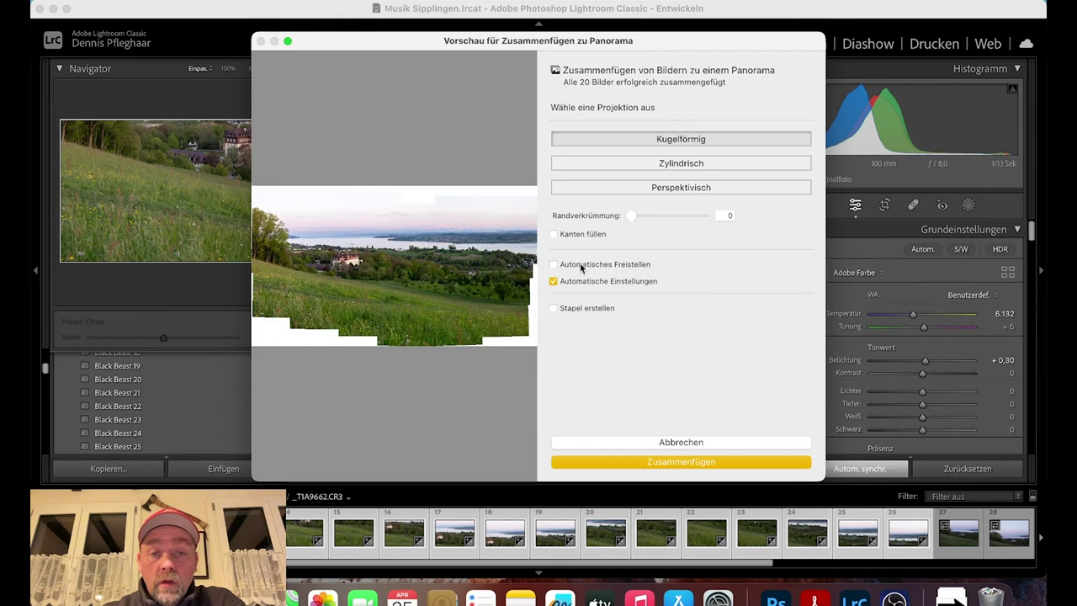
click(579, 235)
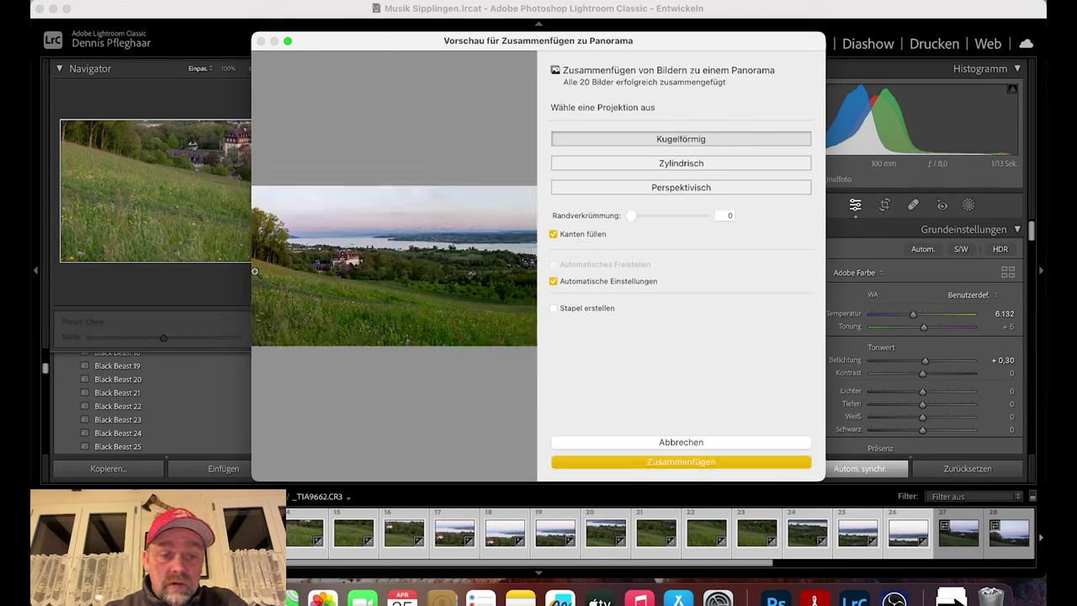
- Examine the panorama preview up close from one side to the other, checking the filled edges
click(262, 232)
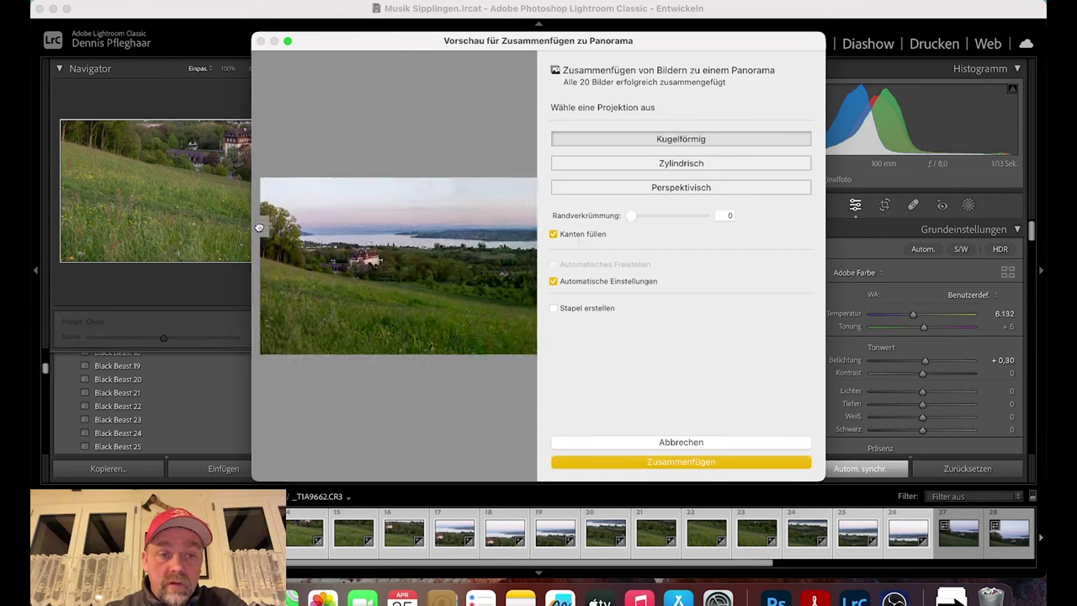
scroll(402, 361, right, 5)
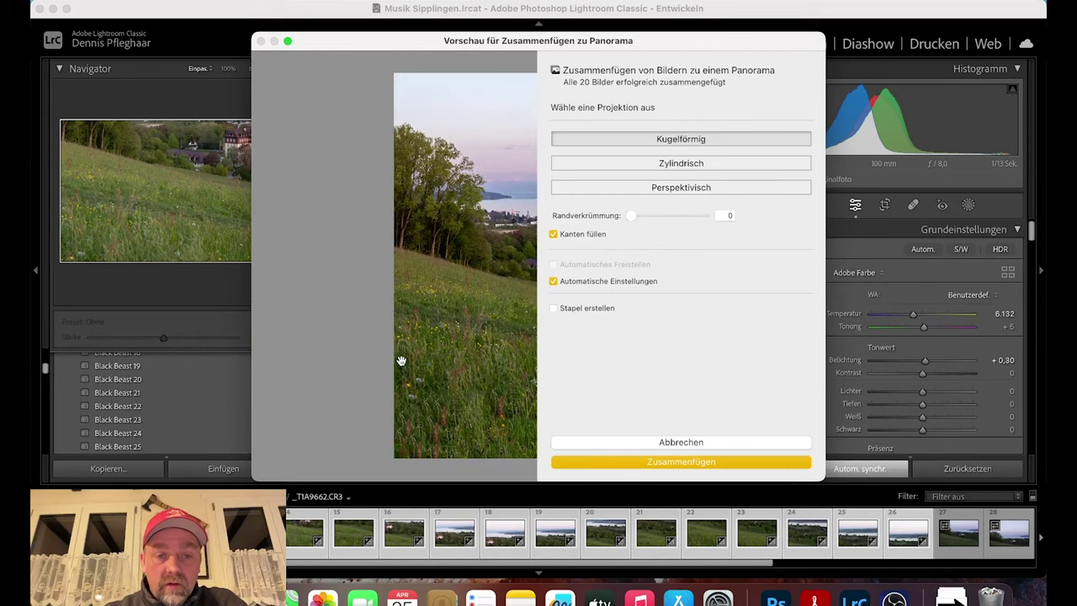
scroll(401, 361, right, 5)
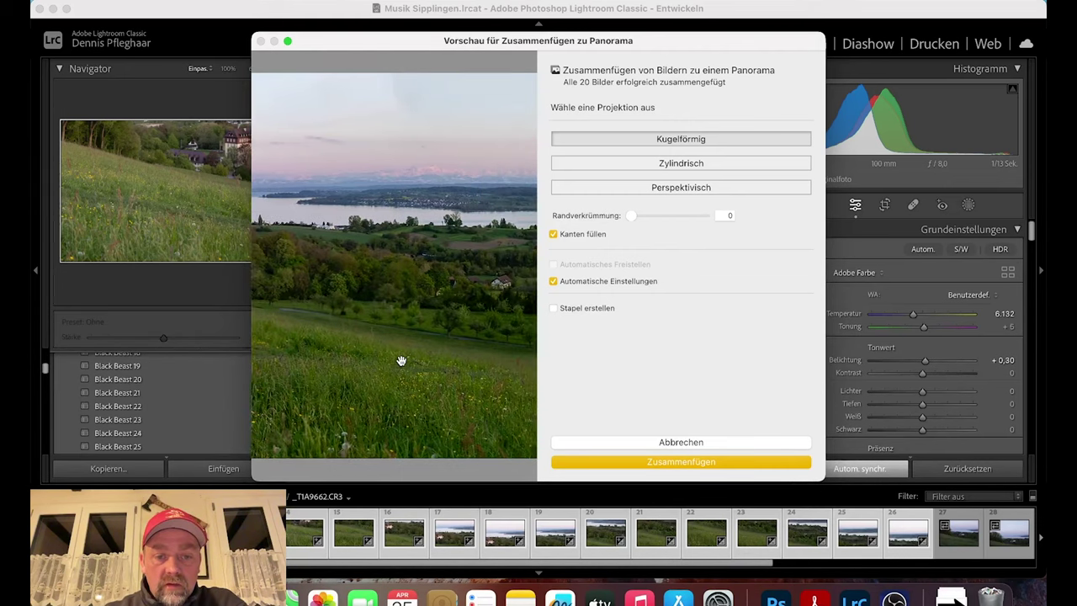
scroll(401, 360, right, 3)
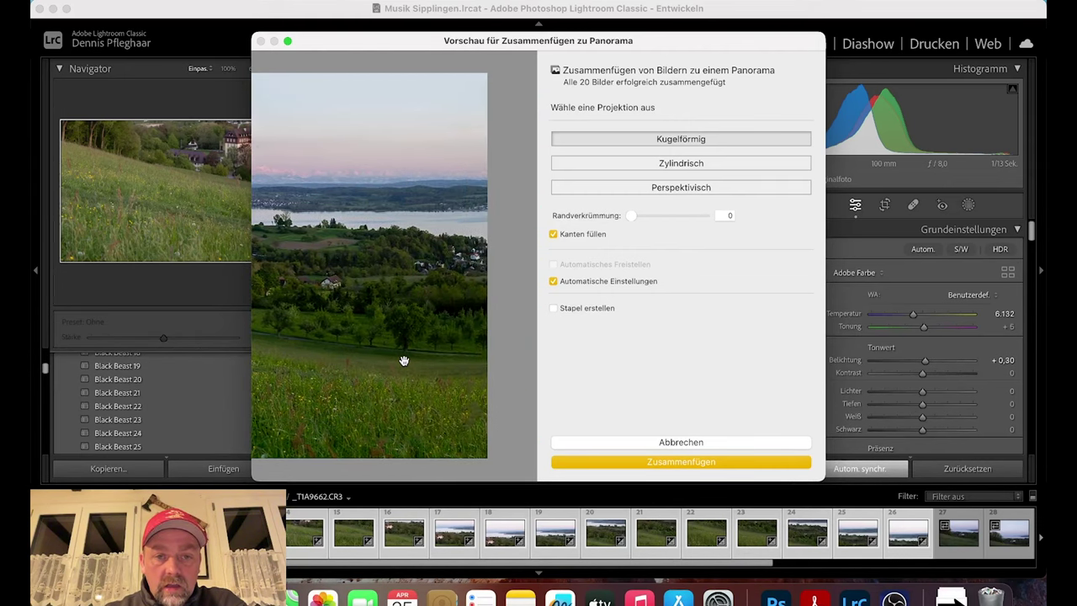
scroll(403, 360, left, 3)
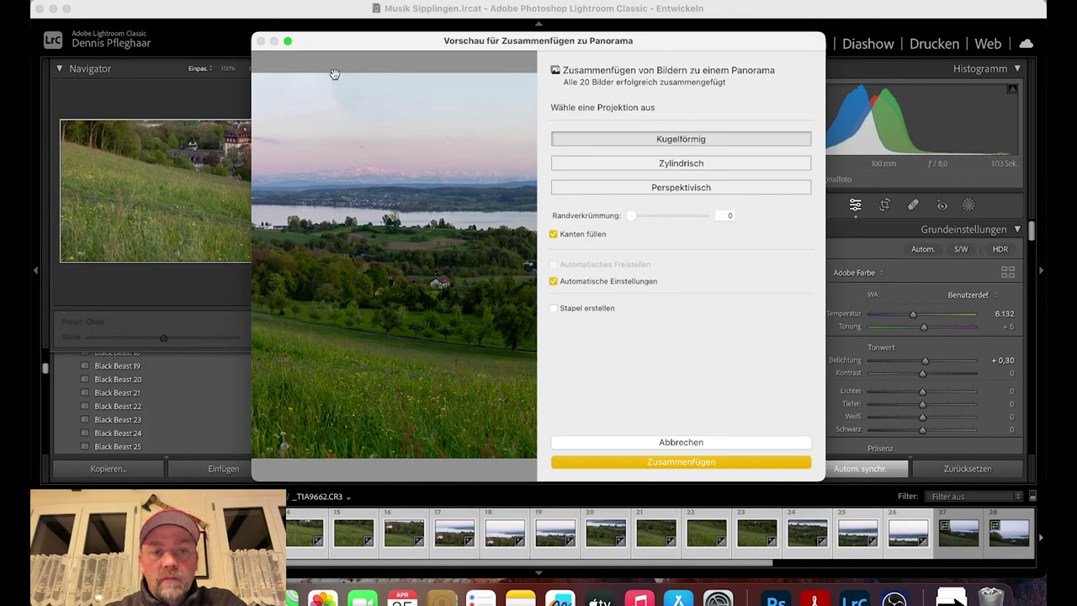
click(404, 222)
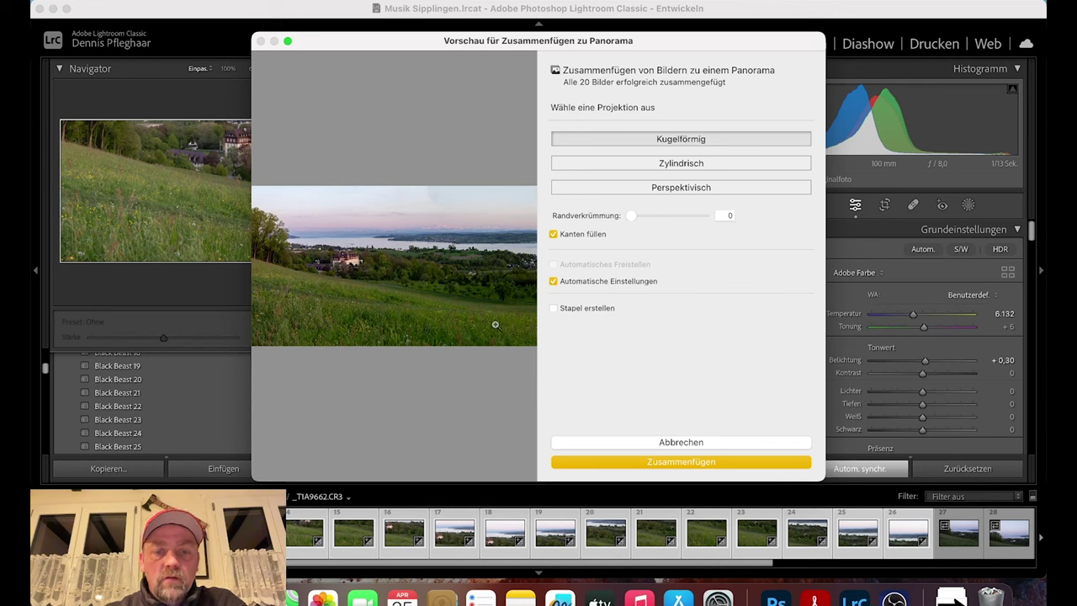
- Try the cylindrical projection, inspect its preview up close and return to the spherical projection
click(665, 167)
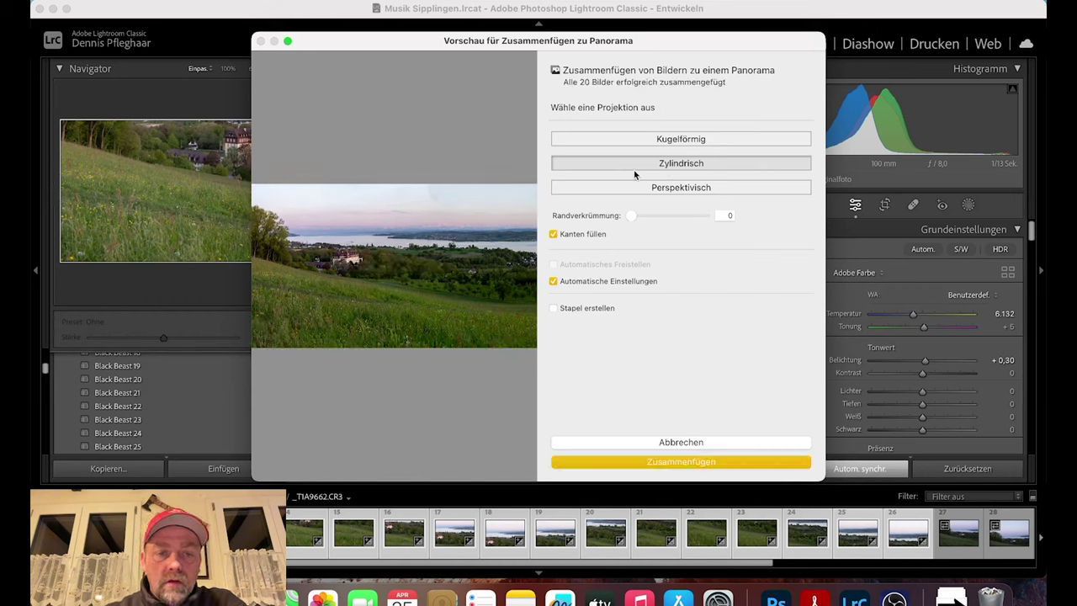
click(342, 257)
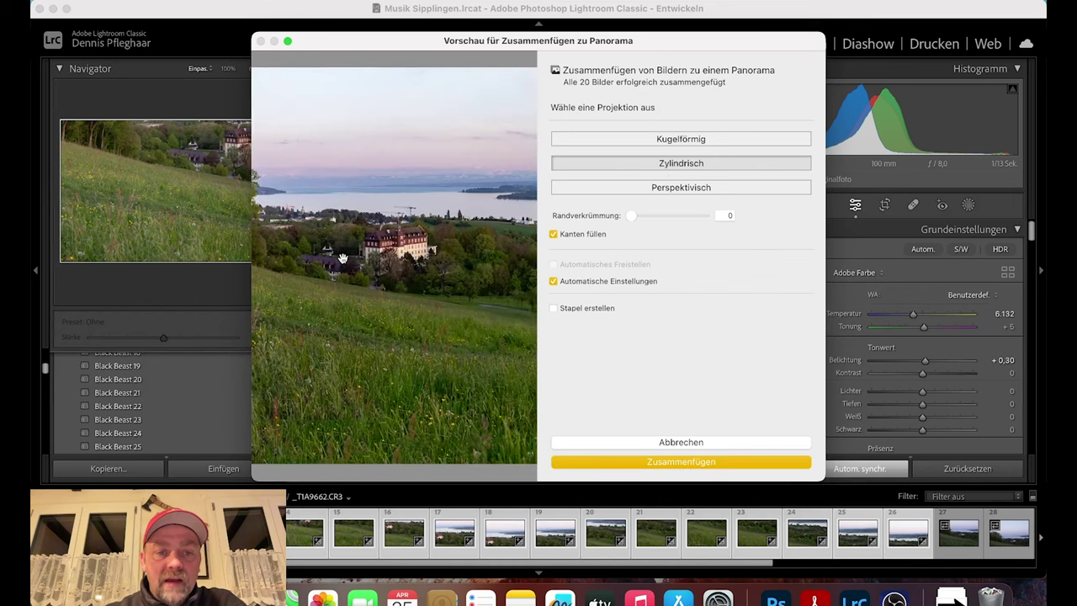
click(384, 245)
click(683, 141)
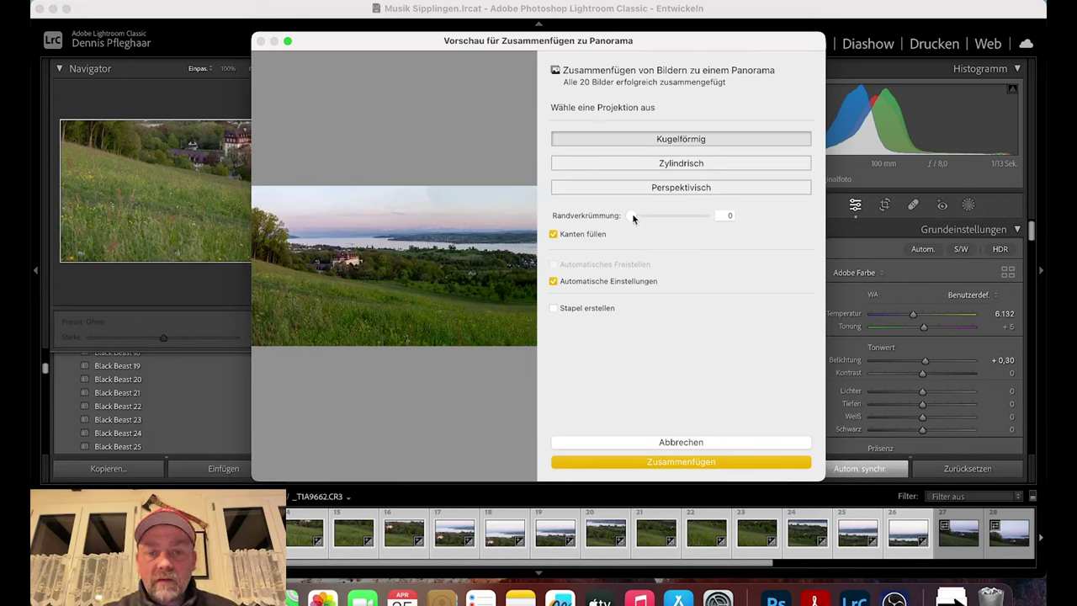
- Set the panorama's boundary warp to 35 and merge the photos
drag(633, 219, 658, 220)
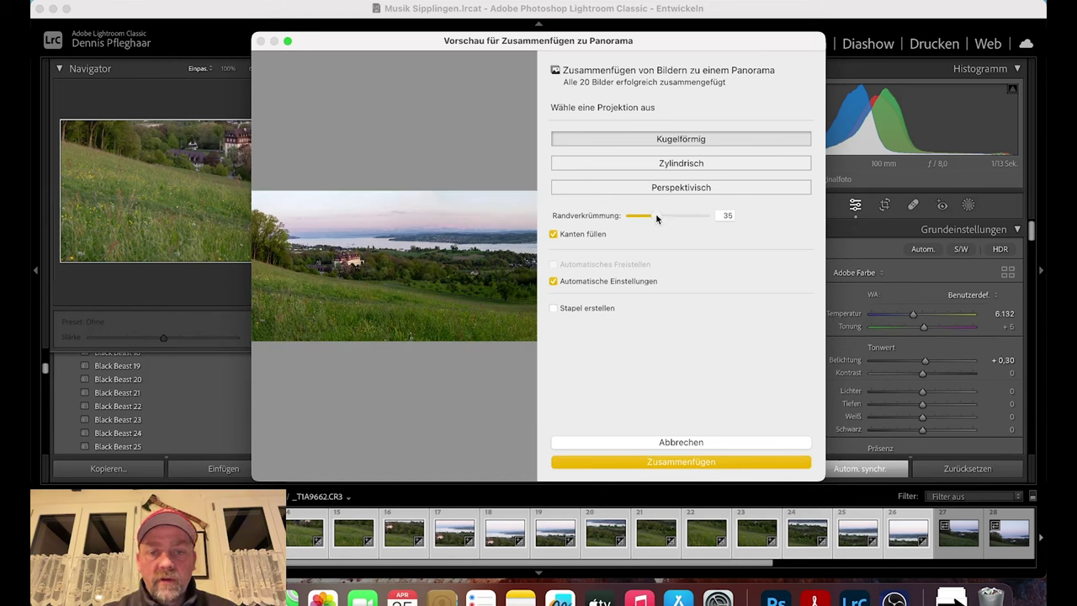
mouse_move(655, 215)
mouse_down()
mouse_move(604, 219)
mouse_move(656, 219)
mouse_up()
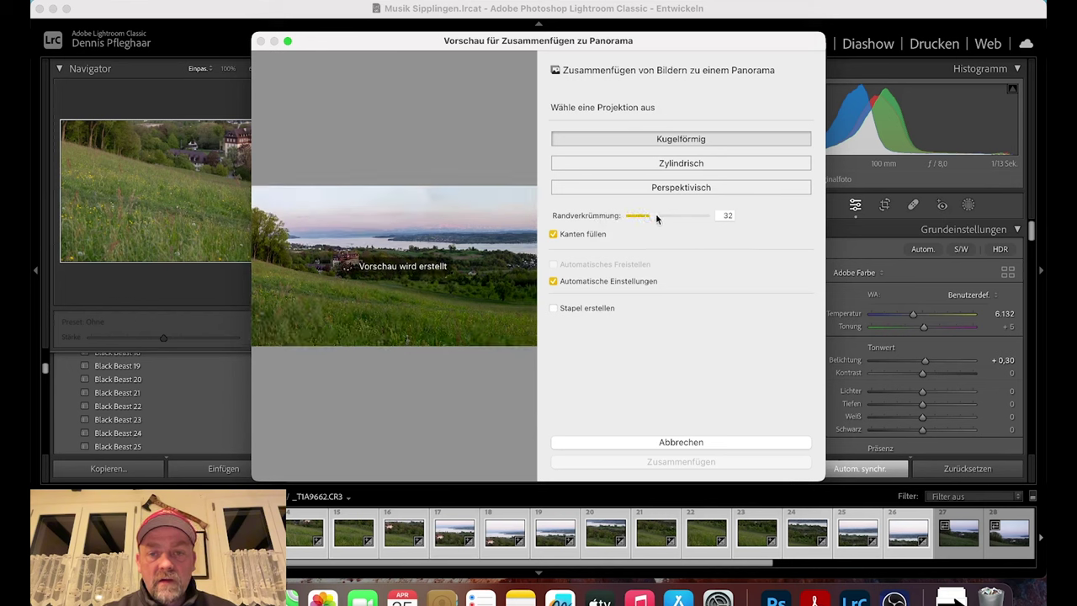
drag(657, 219, 659, 218)
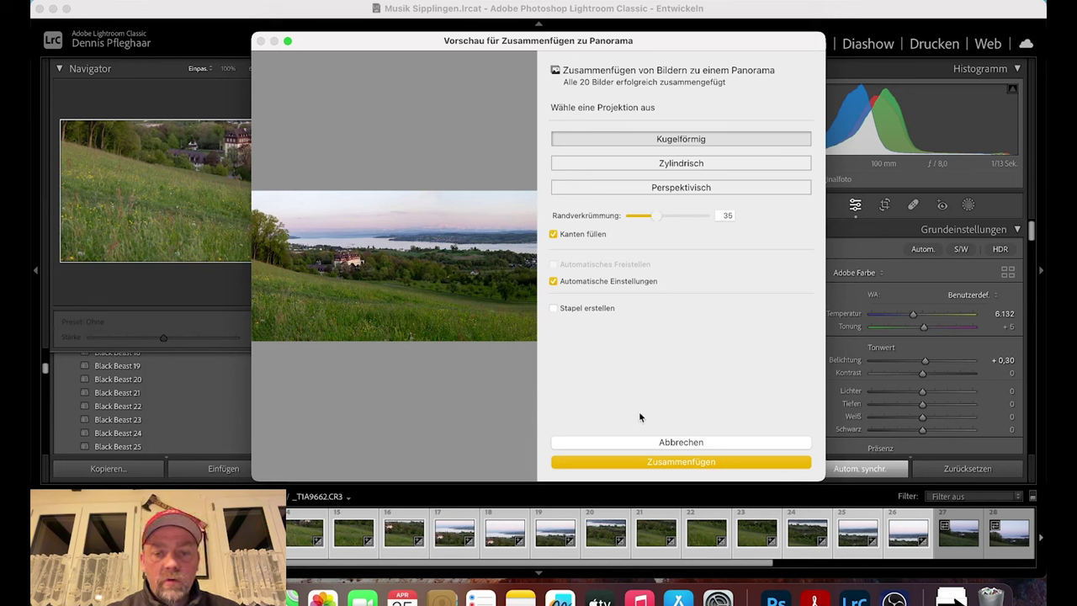
click(682, 463)
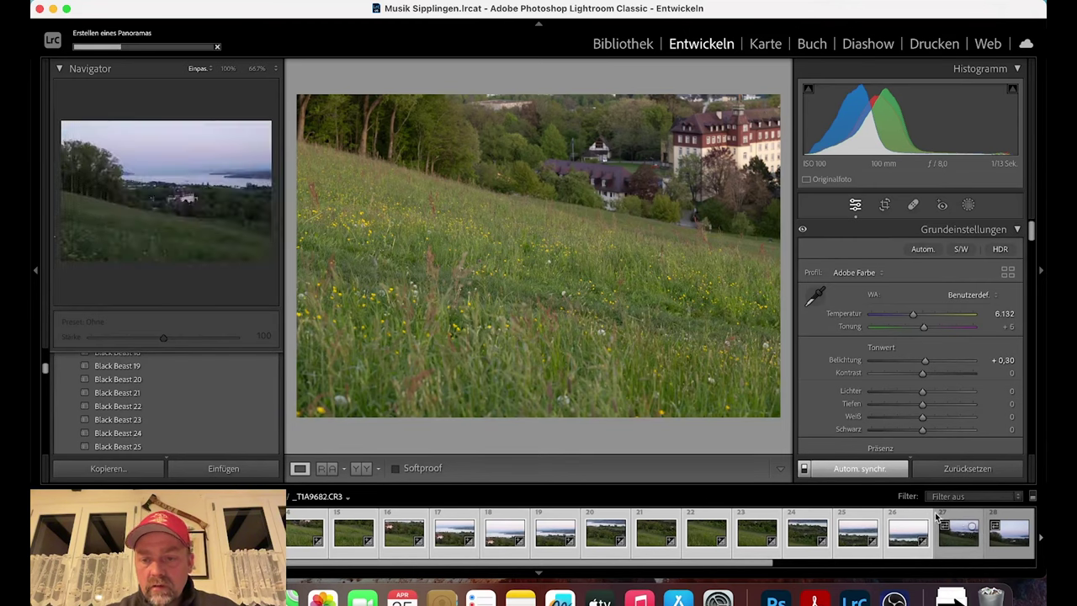
scroll(936, 518, right, 6)
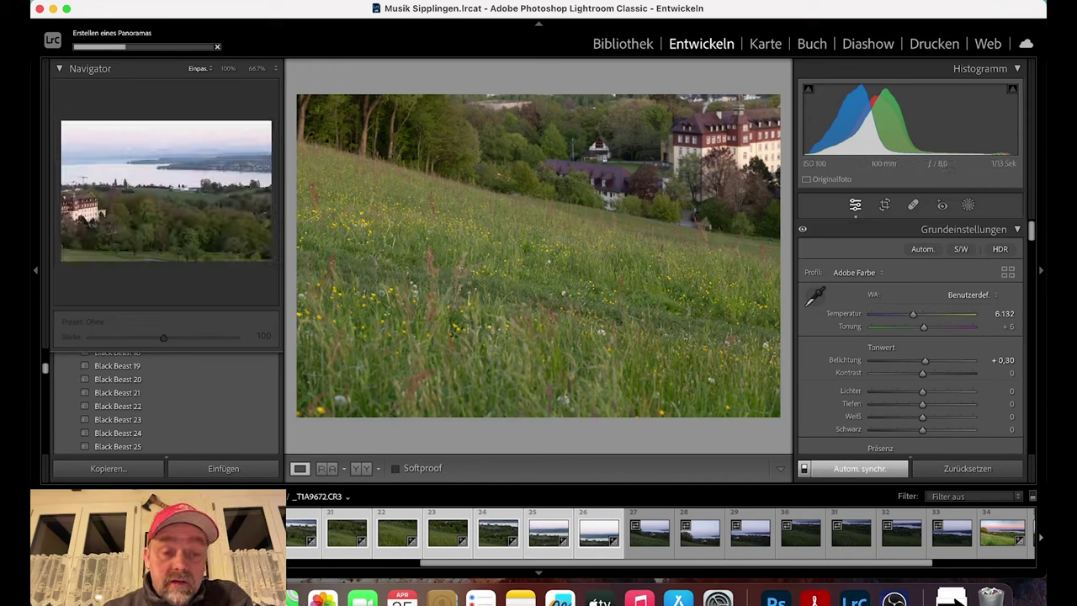
- Compare the single 14 mm and 24 mm wide-angle shots of the sunlit meadow and lake
scroll(599, 532, left, 10)
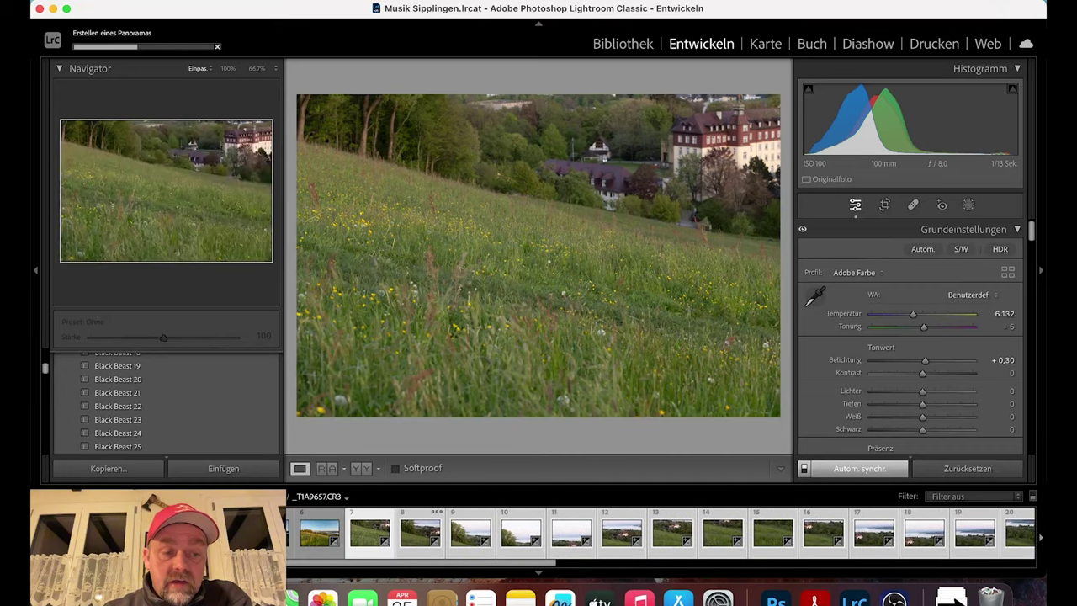
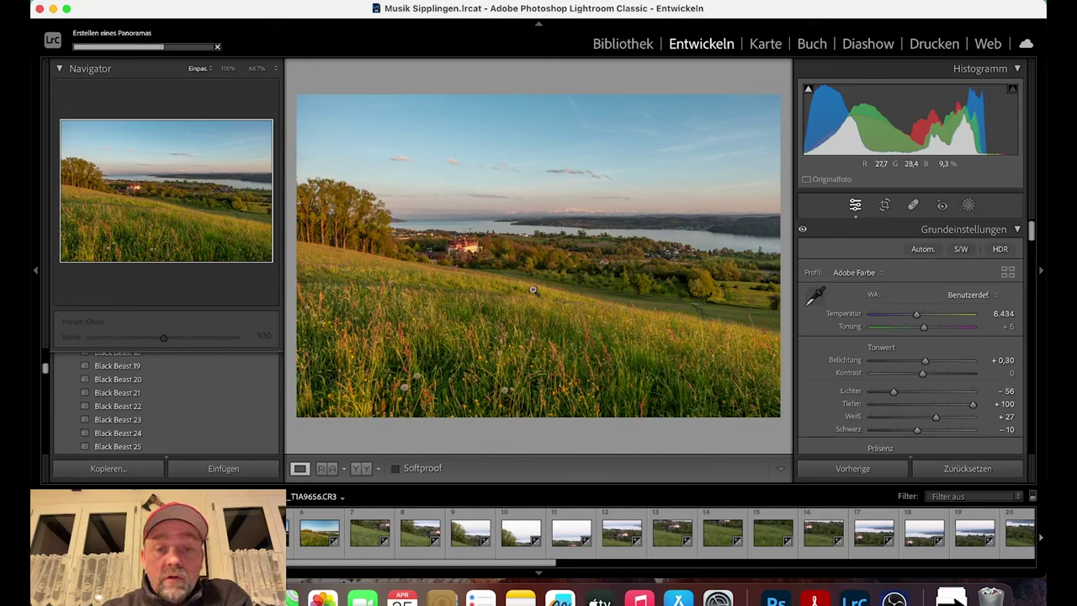
click(320, 539)
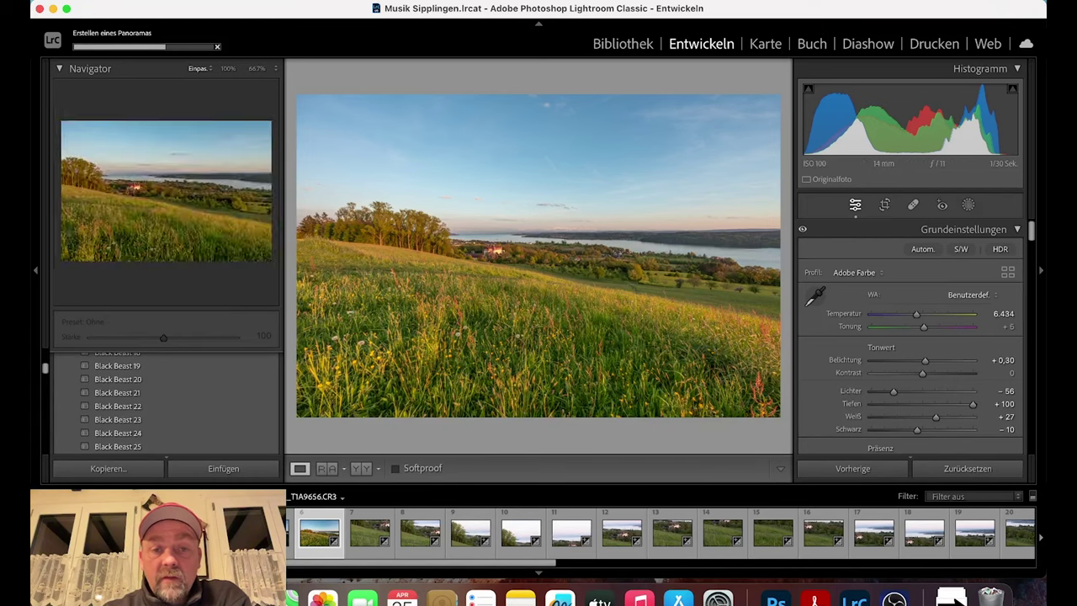
click(118, 532)
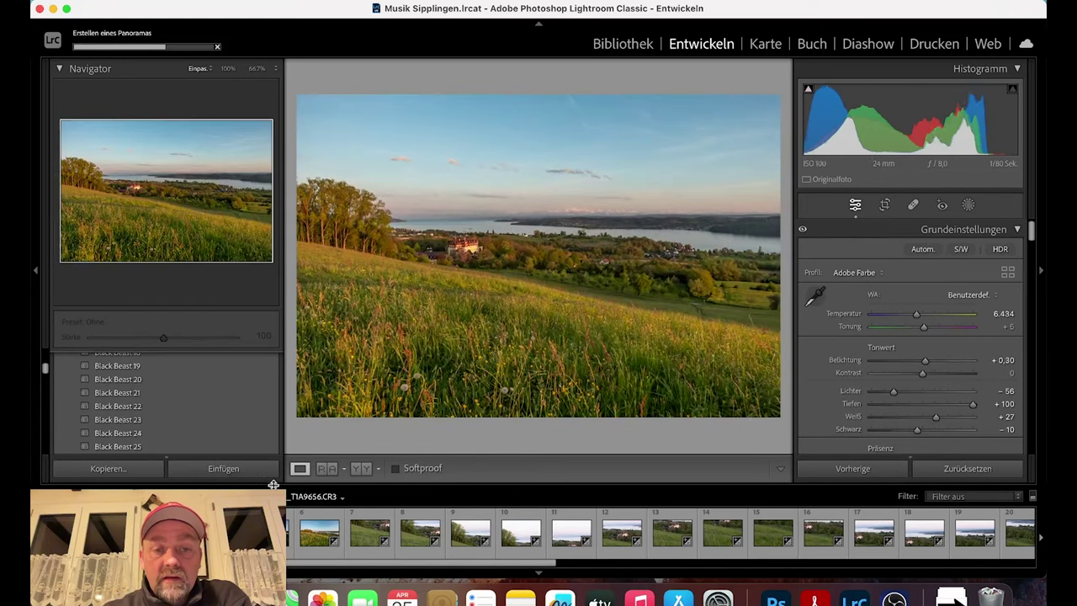
click(318, 537)
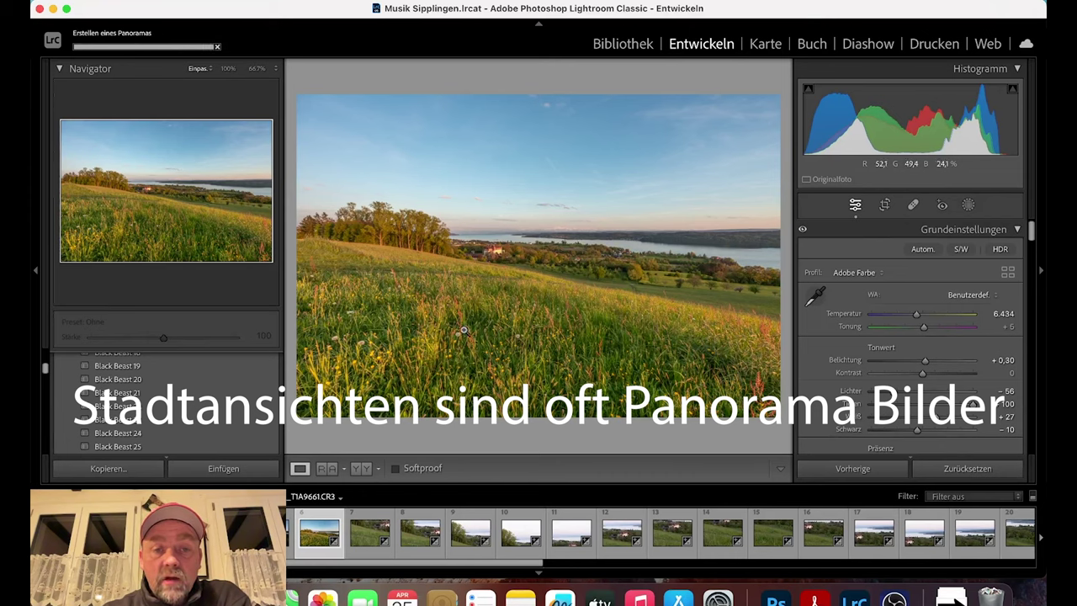
- Open the newly merged panorama of the meadow, castle and lake for viewing
scroll(664, 532, down, 10)
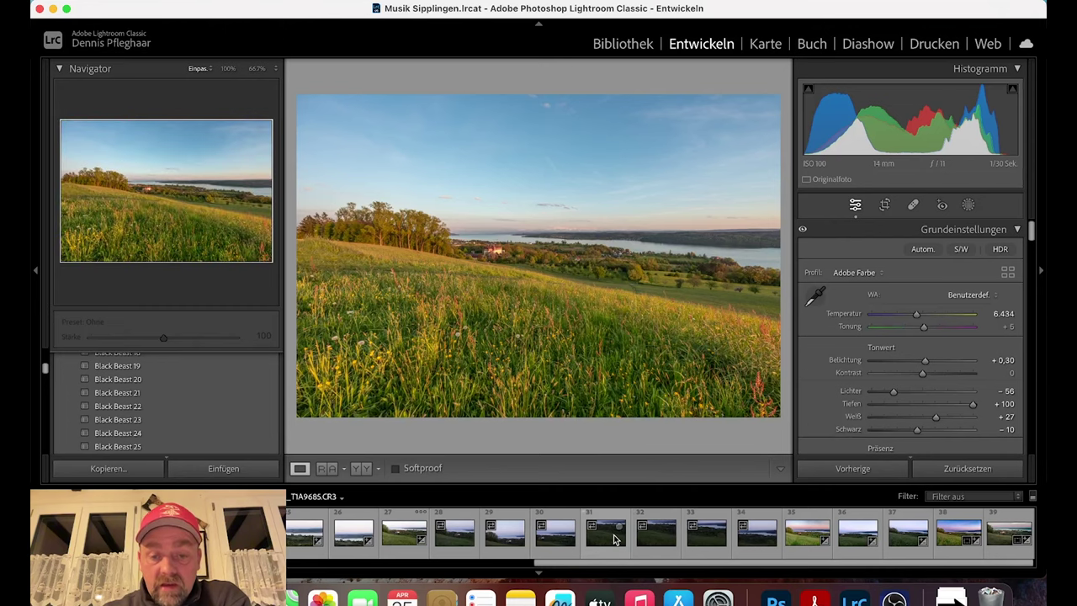
scroll(623, 537, up, 1)
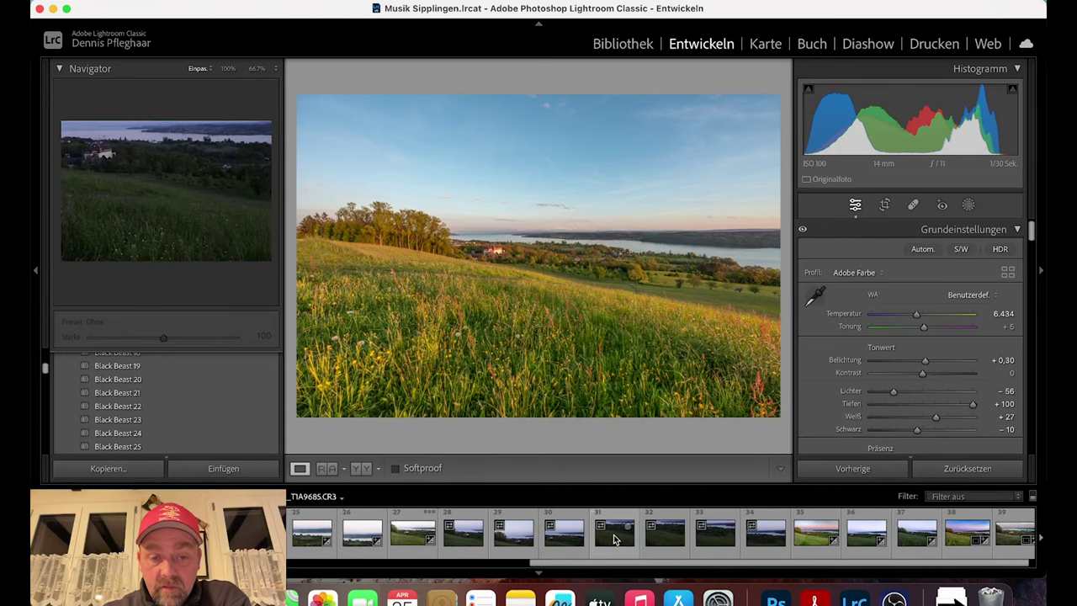
click(413, 539)
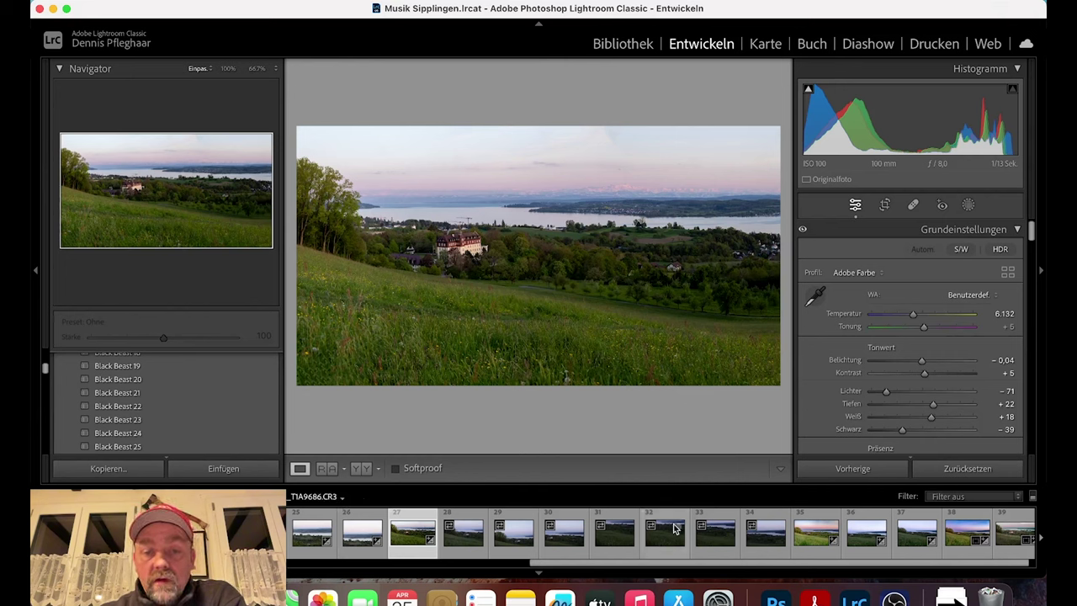
- On the pink-sky panorama _T1A9682-Pano.dng, brush over the uneven patch along the sky's upper edge with the Remove tool at size 39
click(806, 539)
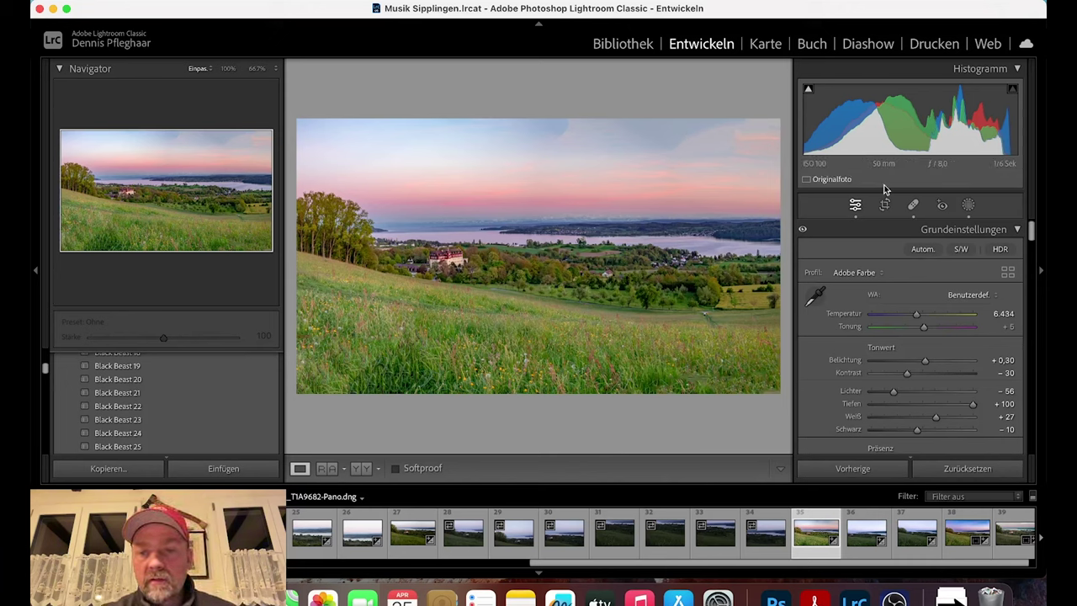
click(913, 206)
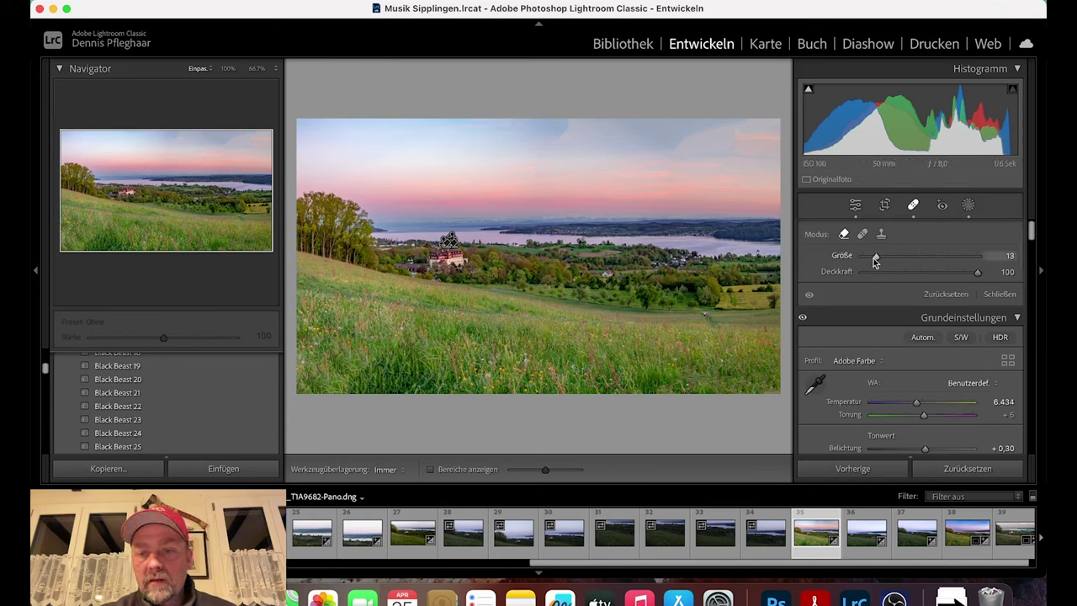
drag(874, 261, 906, 259)
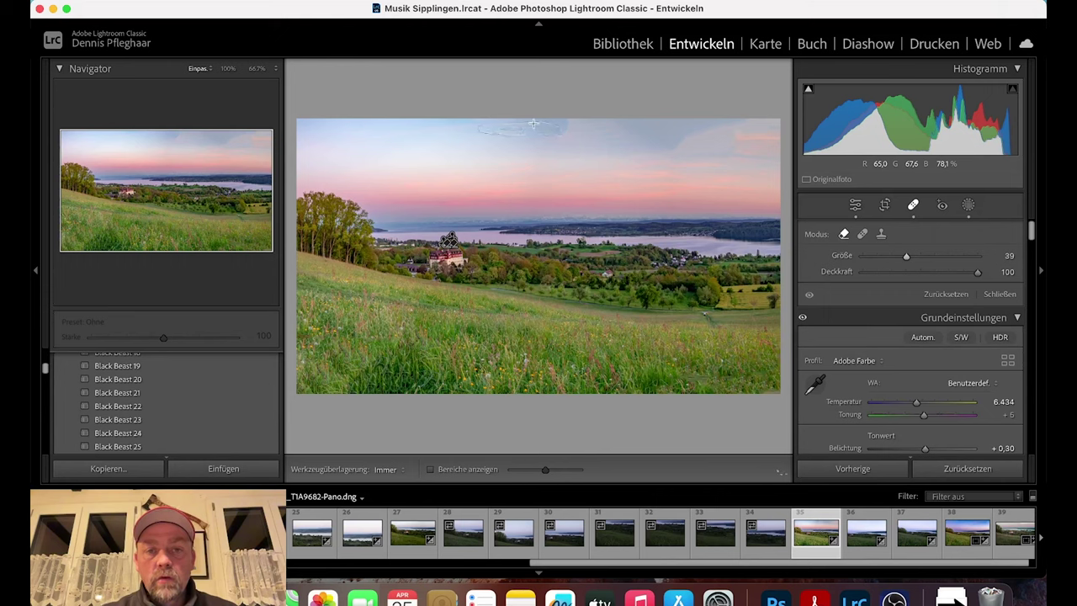
drag(486, 123, 562, 122)
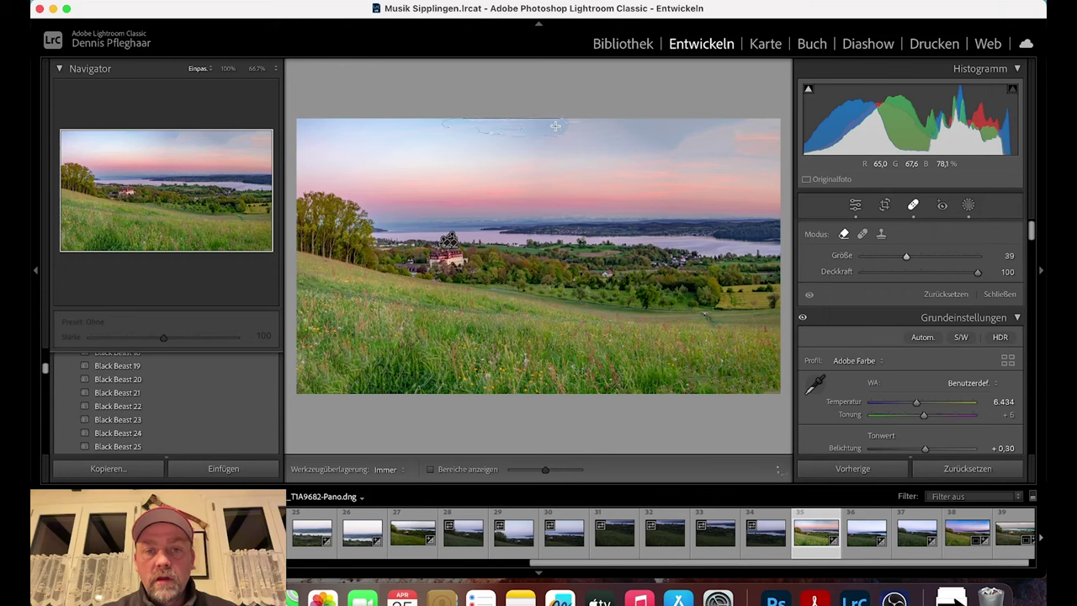